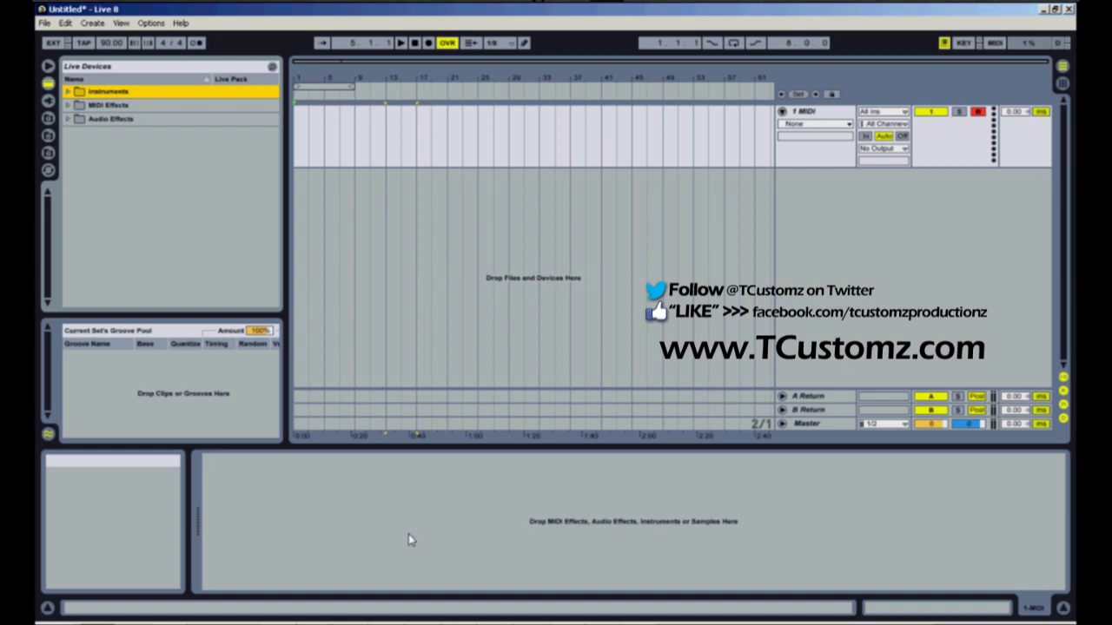
# Load a Drum Rack from the instruments onto the MIDI track.
pyautogui.click(69, 91)
pyautogui.click(114, 133)
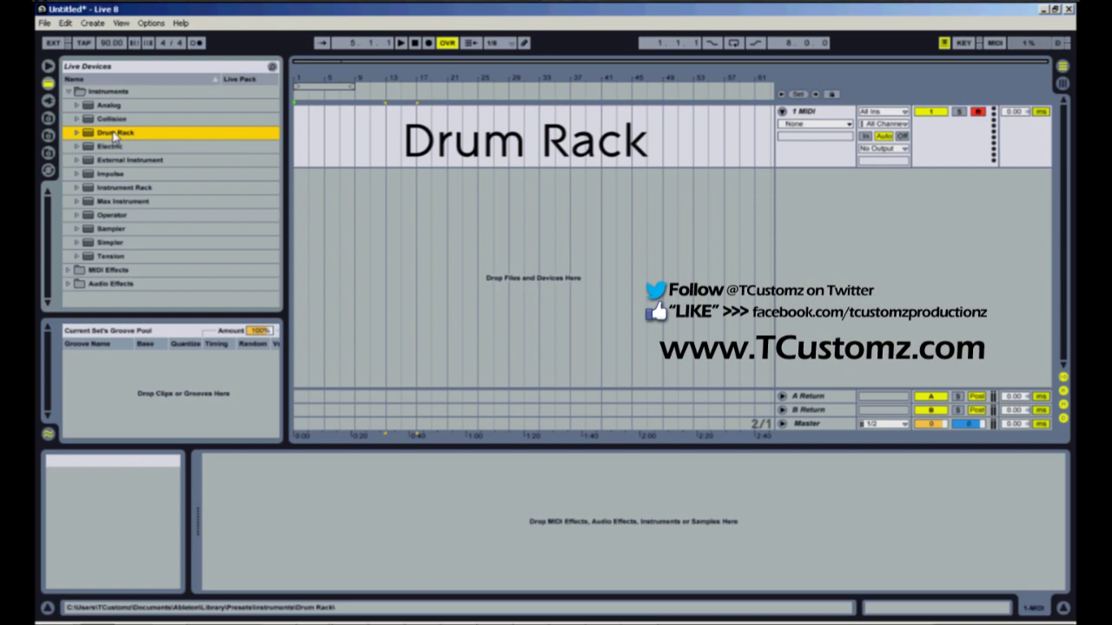
pyautogui.moveTo(114, 135); pyautogui.dragTo(821, 115)
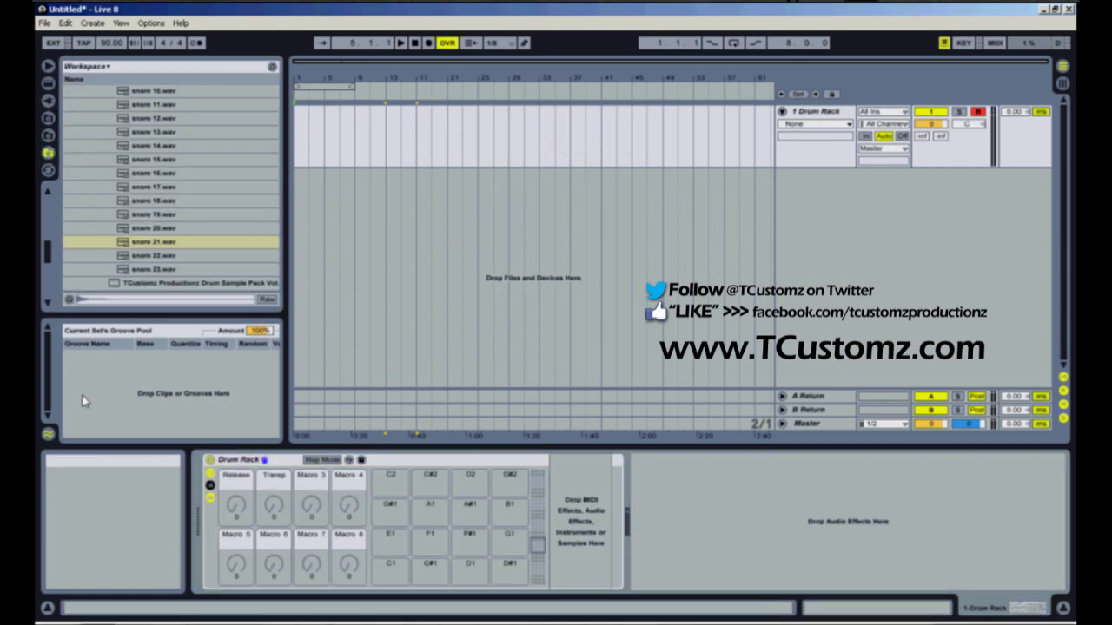
# Put snare 21 on pad C#1 and snare 22 on D1, audition both, and show the chain list.
pyautogui.moveTo(152, 242); pyautogui.dragTo(437, 570)
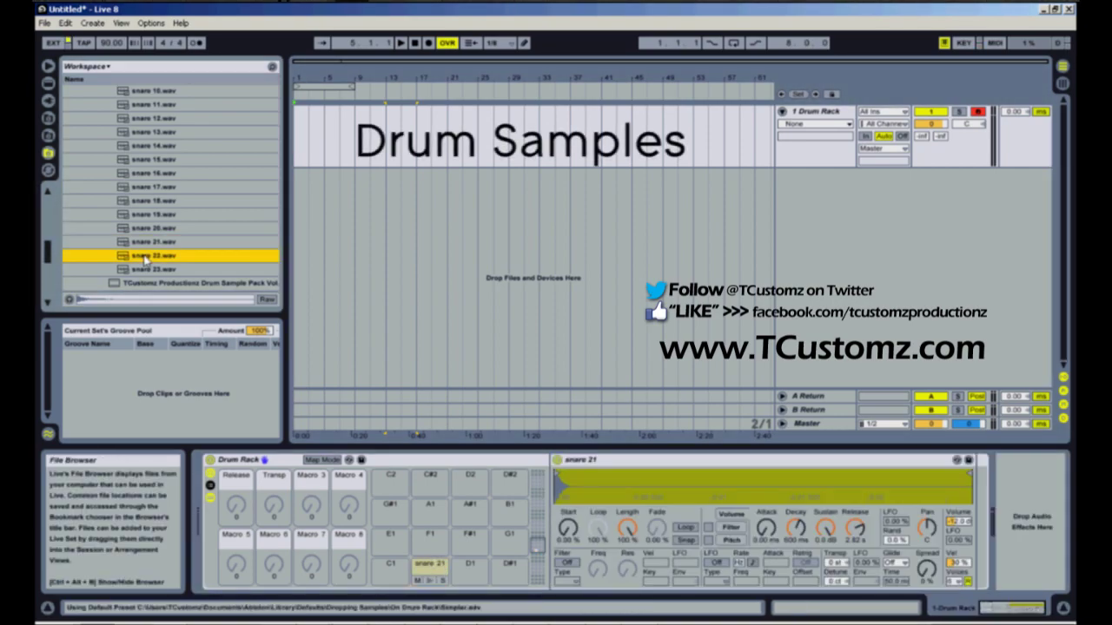
pyautogui.press('Down')
pyautogui.moveTo(473, 574); pyautogui.dragTo(470, 573)
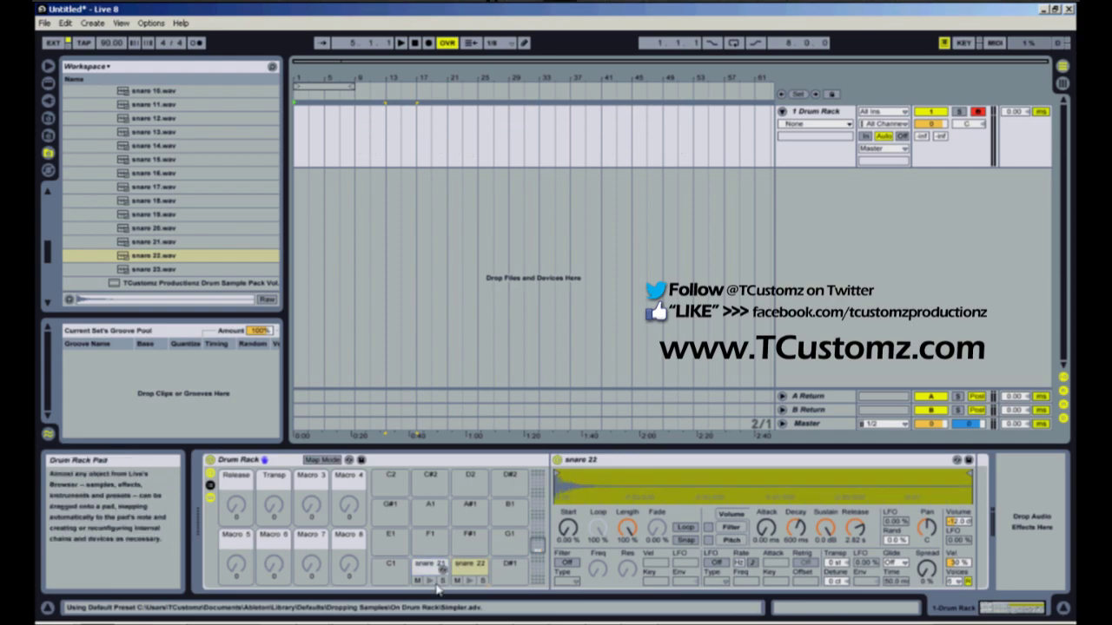
pyautogui.click(429, 581)
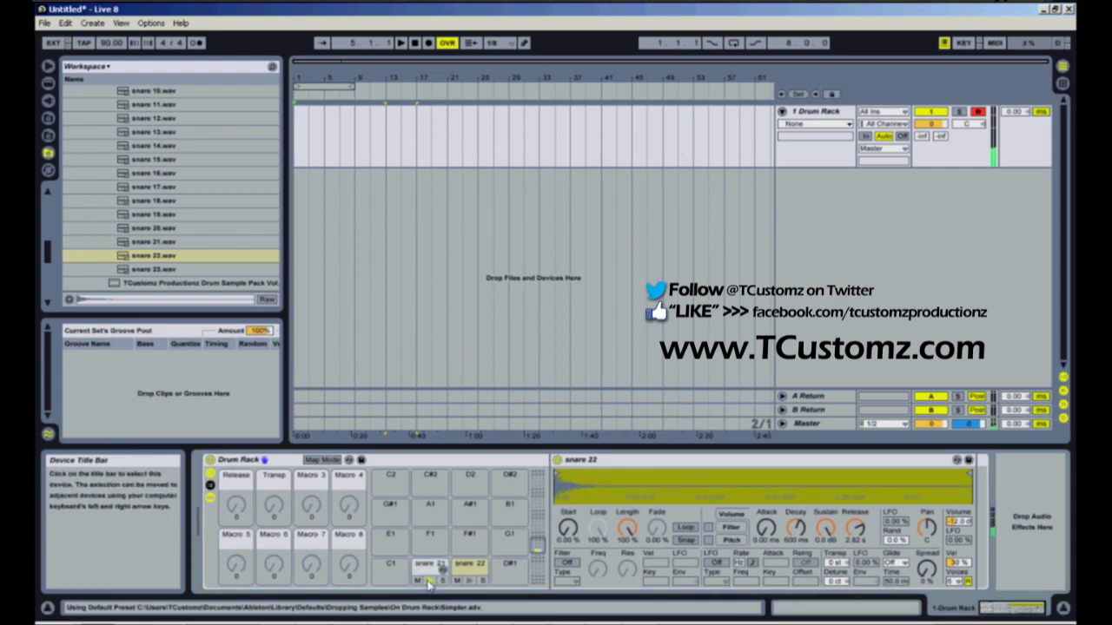
pyautogui.click(470, 582)
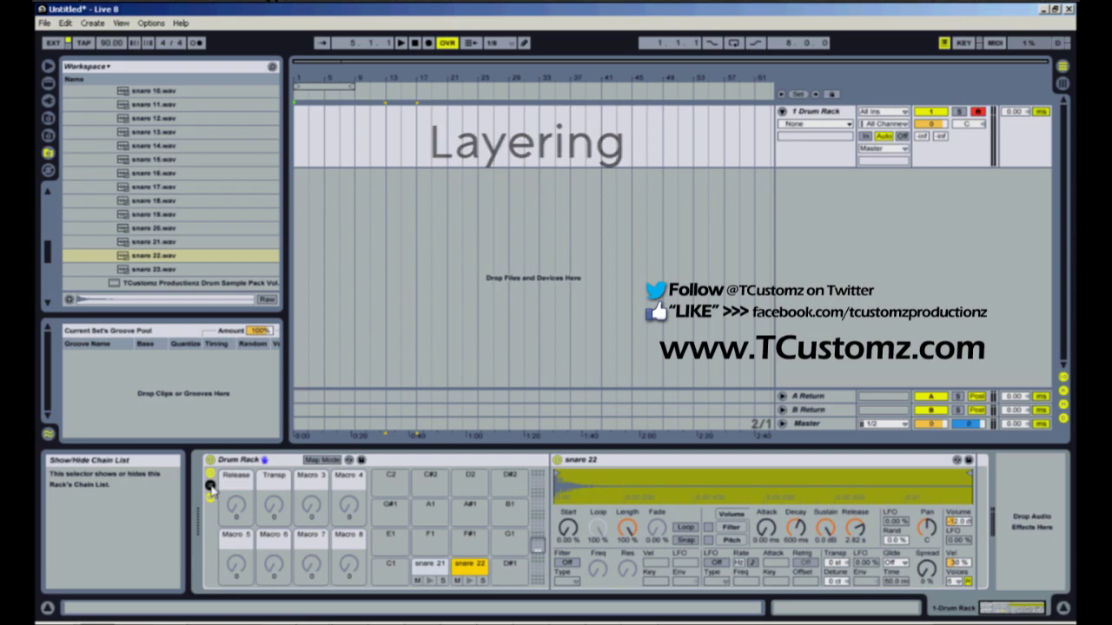
pyautogui.click(210, 487)
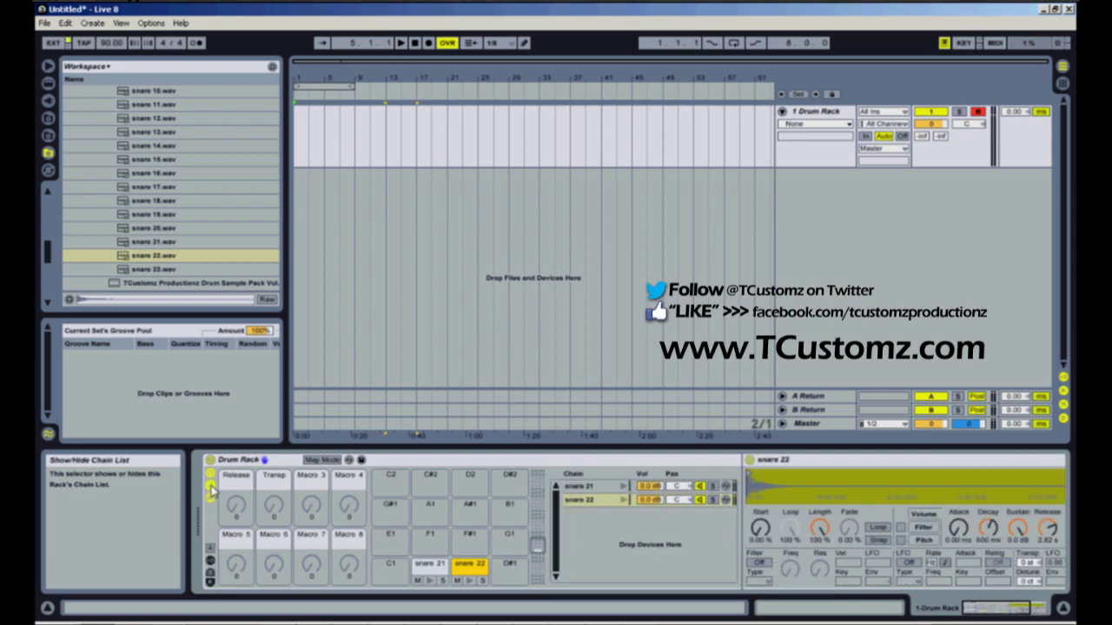
# Show the chains' Receive/Play routing columns and audition the snare 21 and snare 22 chains.
pyautogui.click(211, 563)
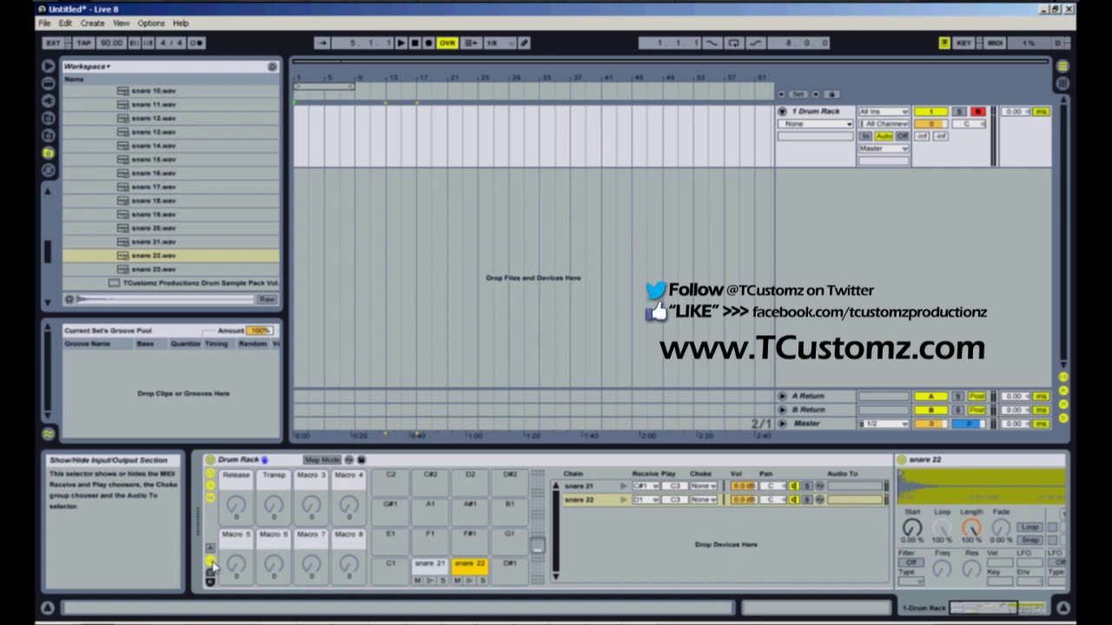
pyautogui.click(606, 488)
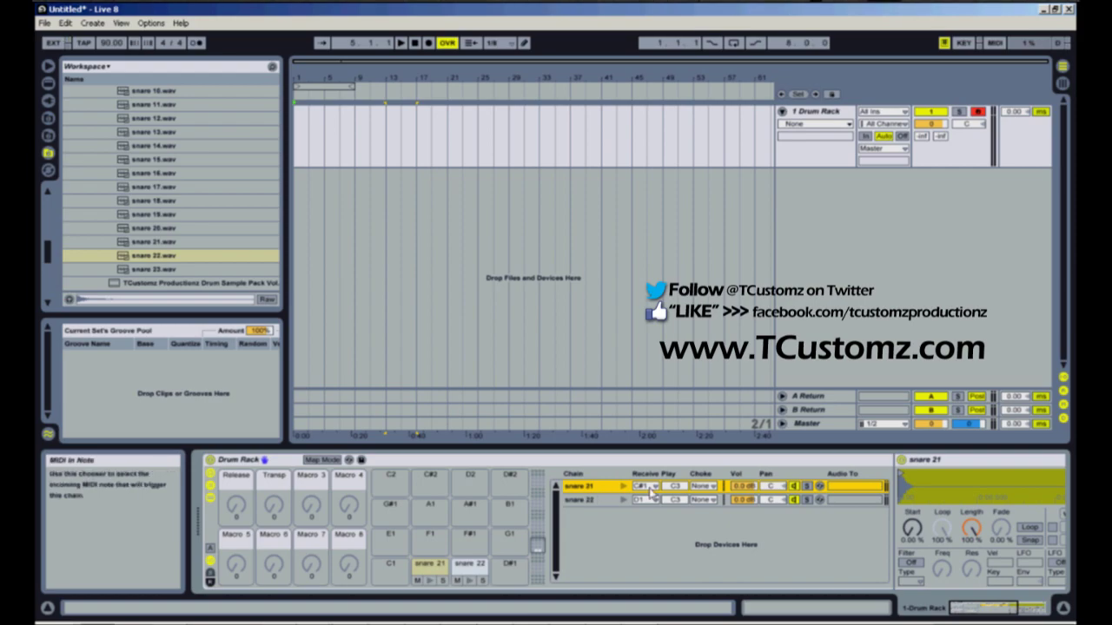
pyautogui.click(429, 581)
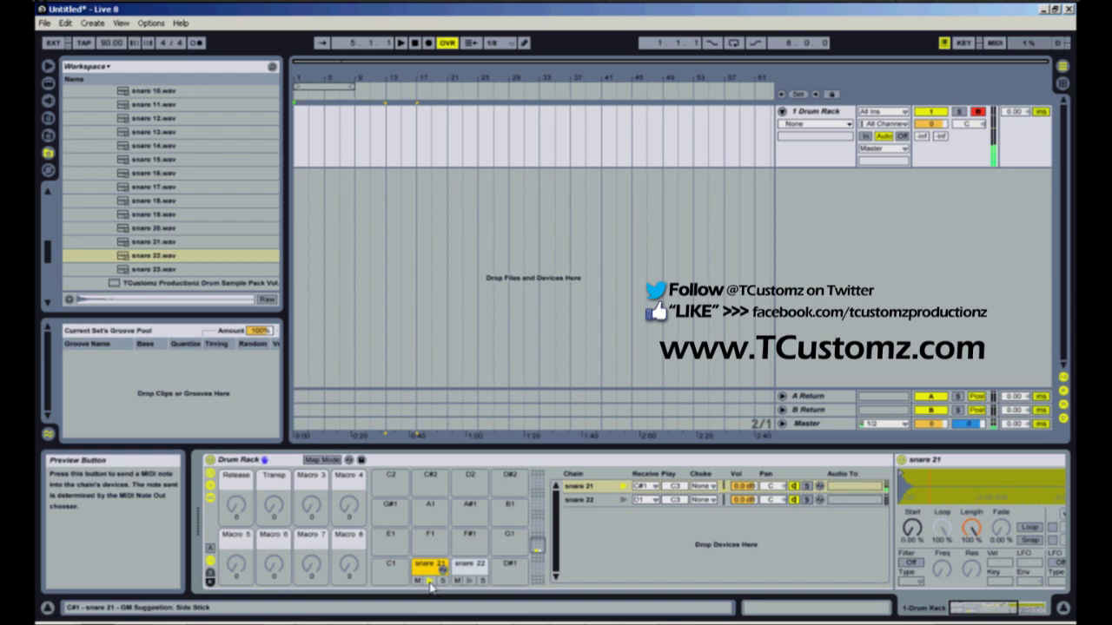
pyautogui.click(593, 502)
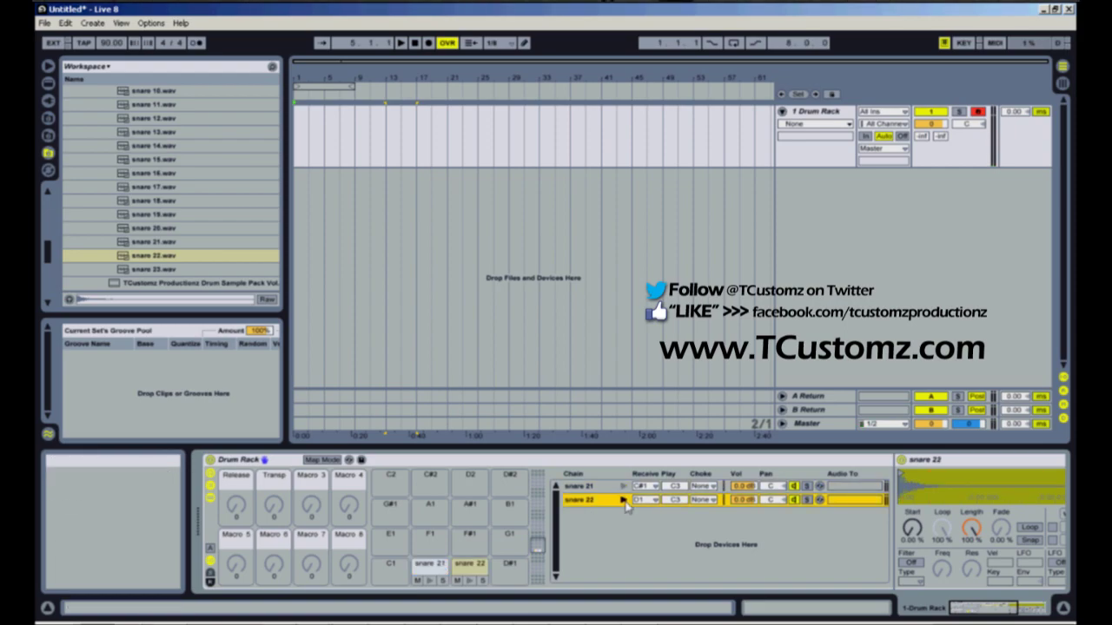
pyautogui.click(469, 581)
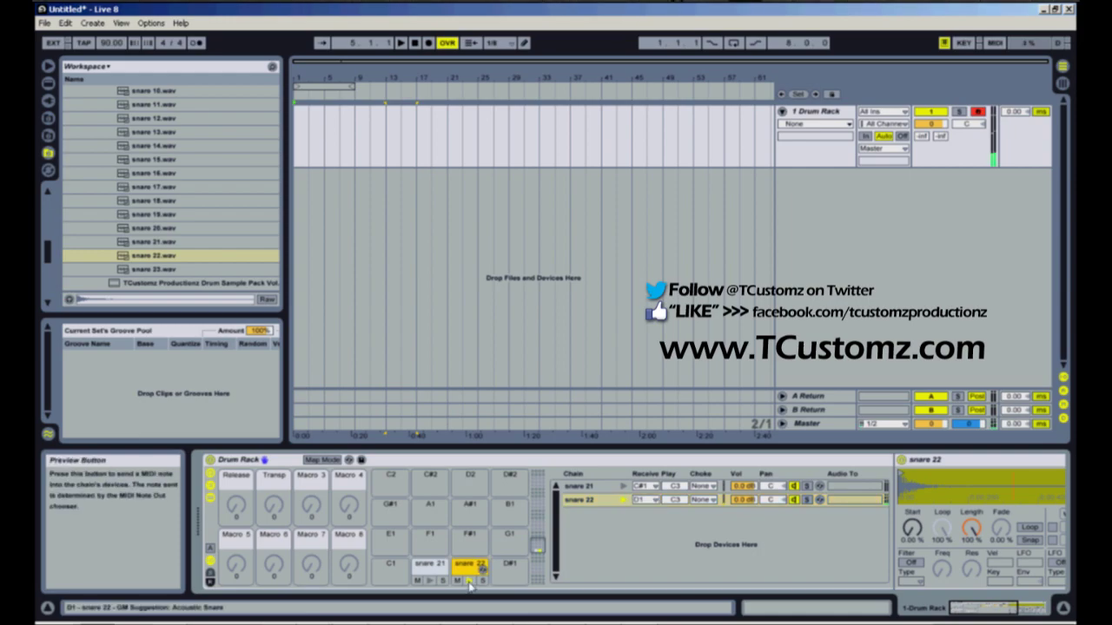
pyautogui.click(654, 500)
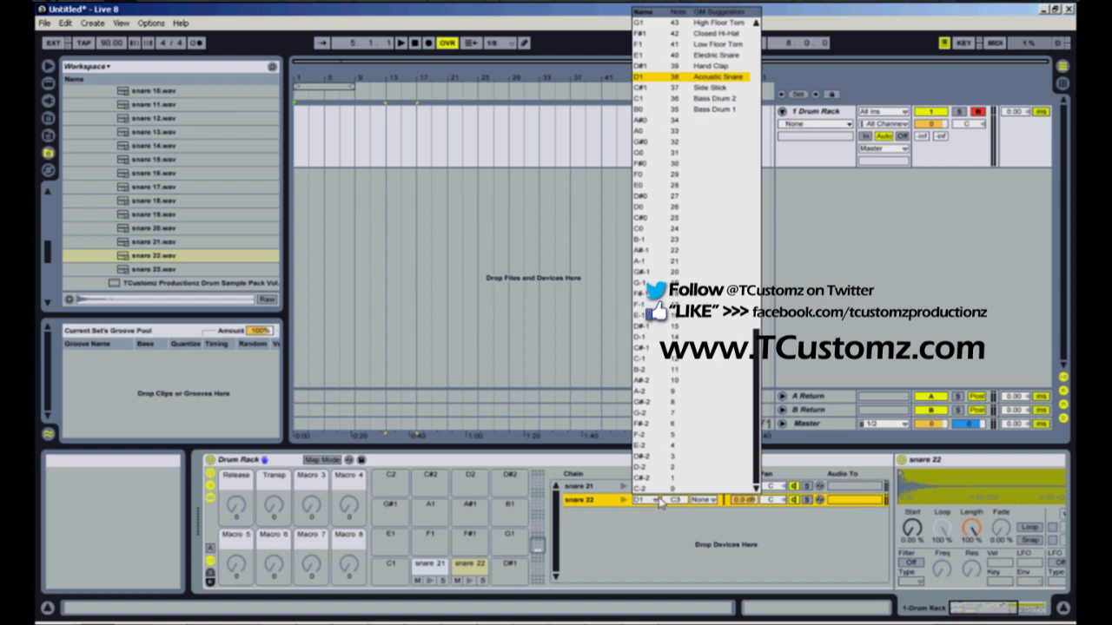
# Make snare 22 also receive C#1, audition the layered Multi pad, and set snare 22 to -4.8 dB.
pyautogui.click(657, 95)
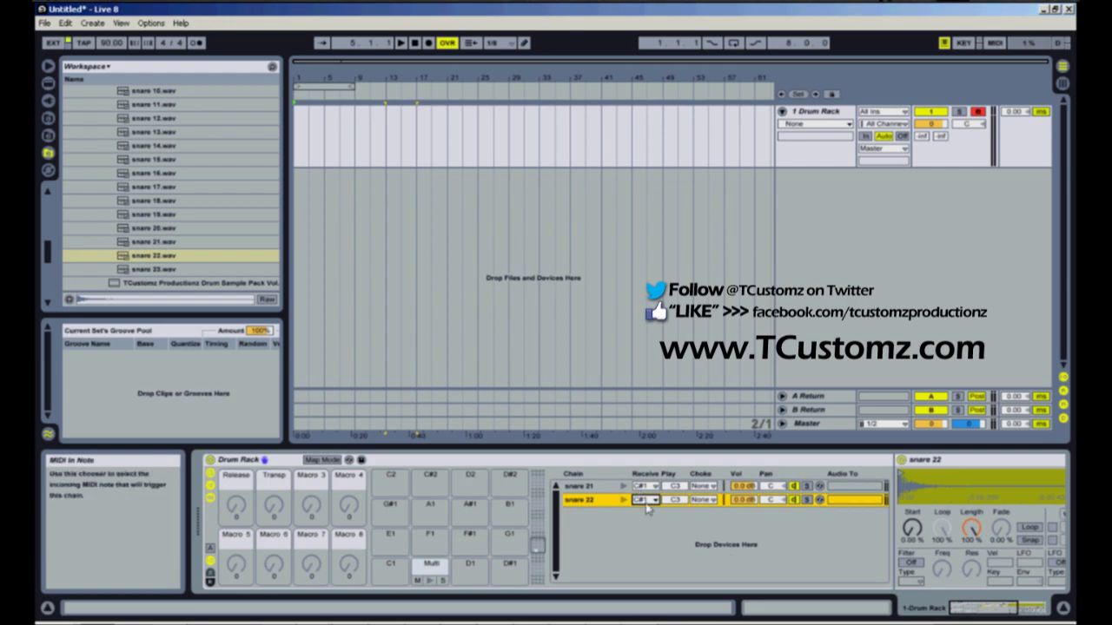
pyautogui.click(431, 569)
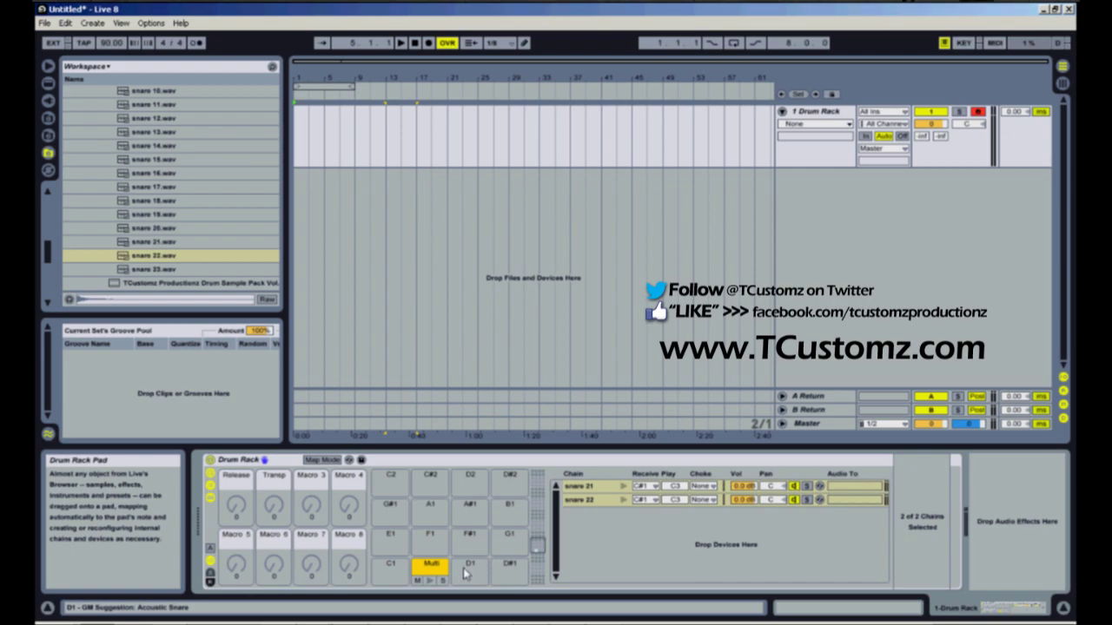
pyautogui.click(429, 581)
pyautogui.click(429, 582)
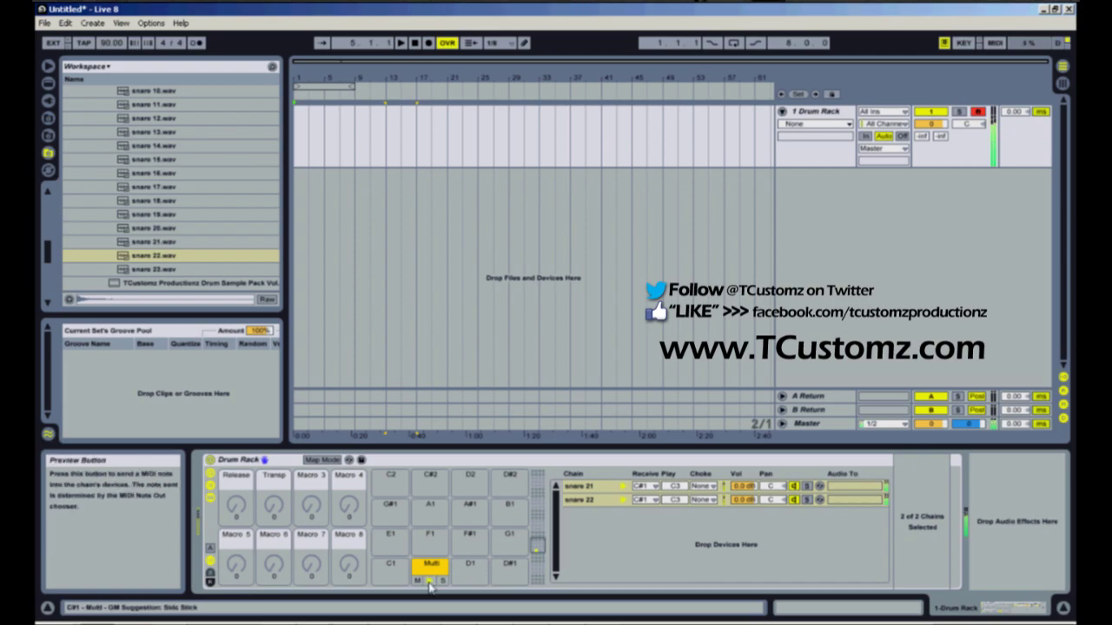
pyautogui.click(429, 582)
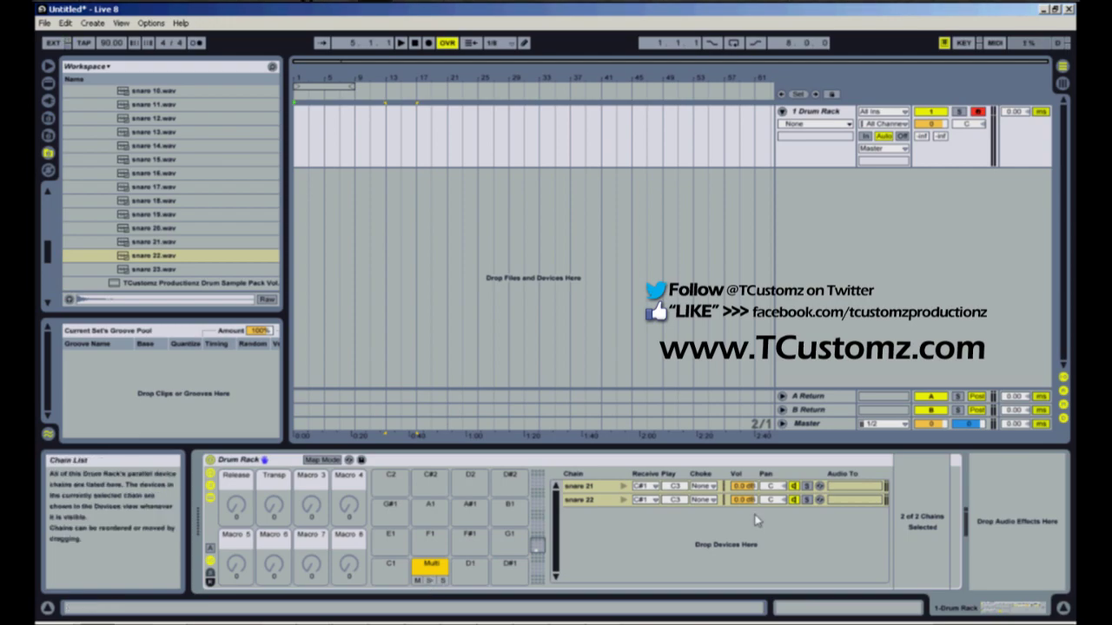
pyautogui.press('Down')
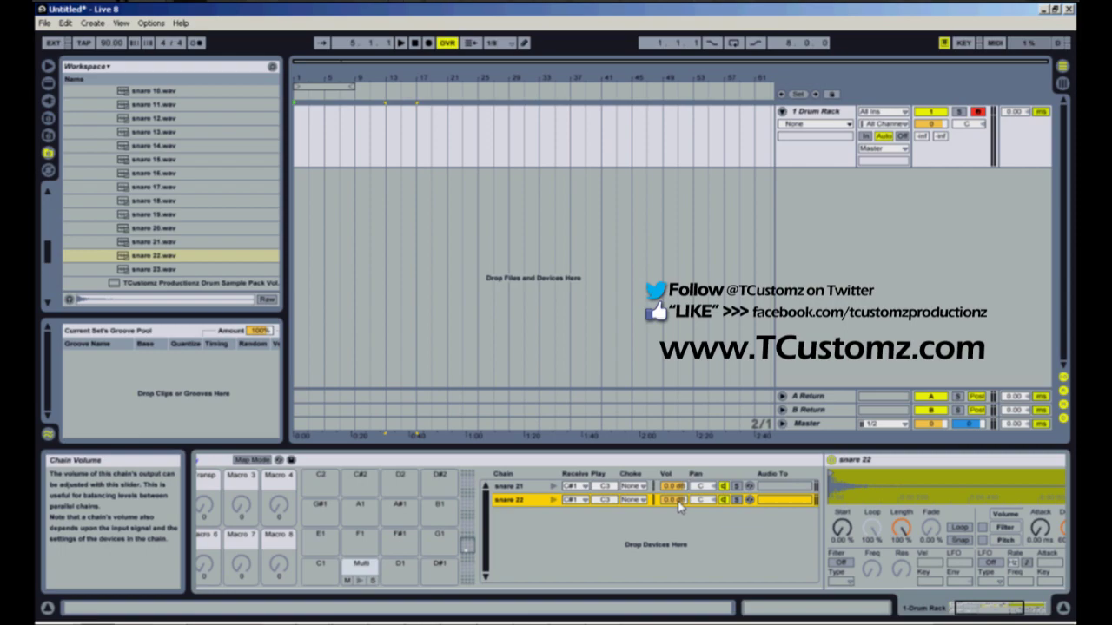
pyautogui.moveTo(681, 507); pyautogui.dragTo(680, 509)
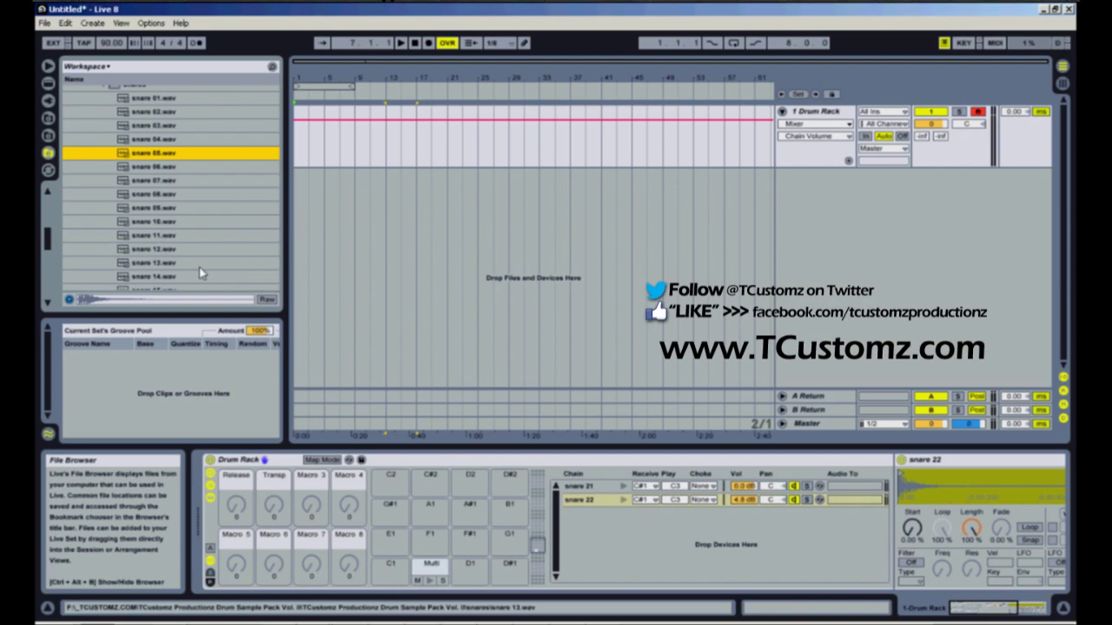
# Scroll down the sample browser to find more snare samples.
pyautogui.scroll(-1, 187, 274)
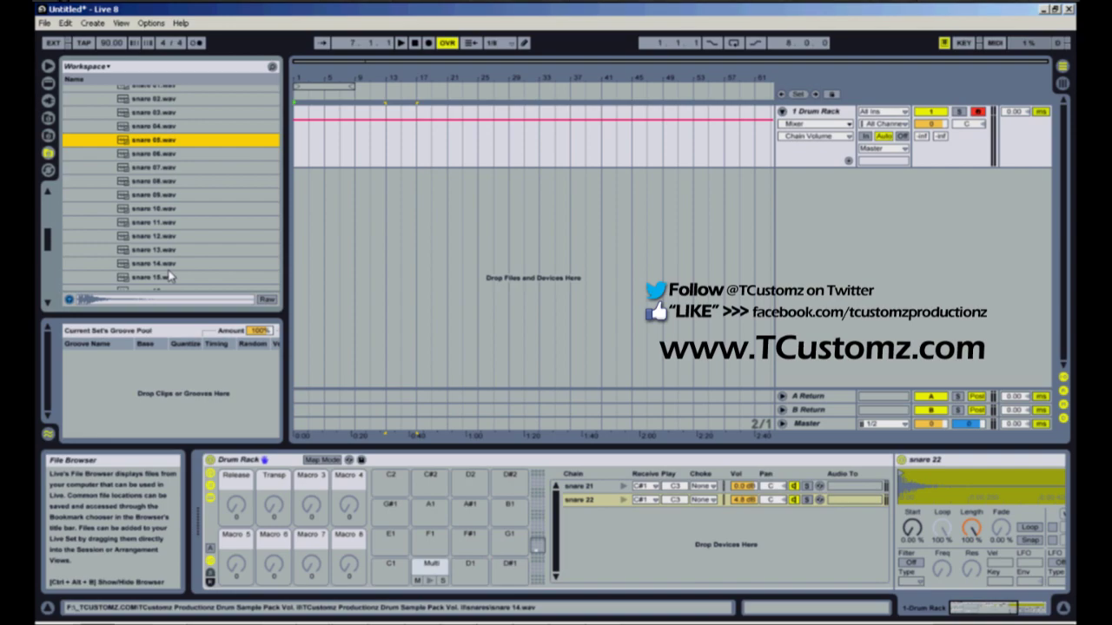
# Place snare 17 on pad D1 and snare 19 on pad D#1.
pyautogui.scroll(-5, 173, 252)
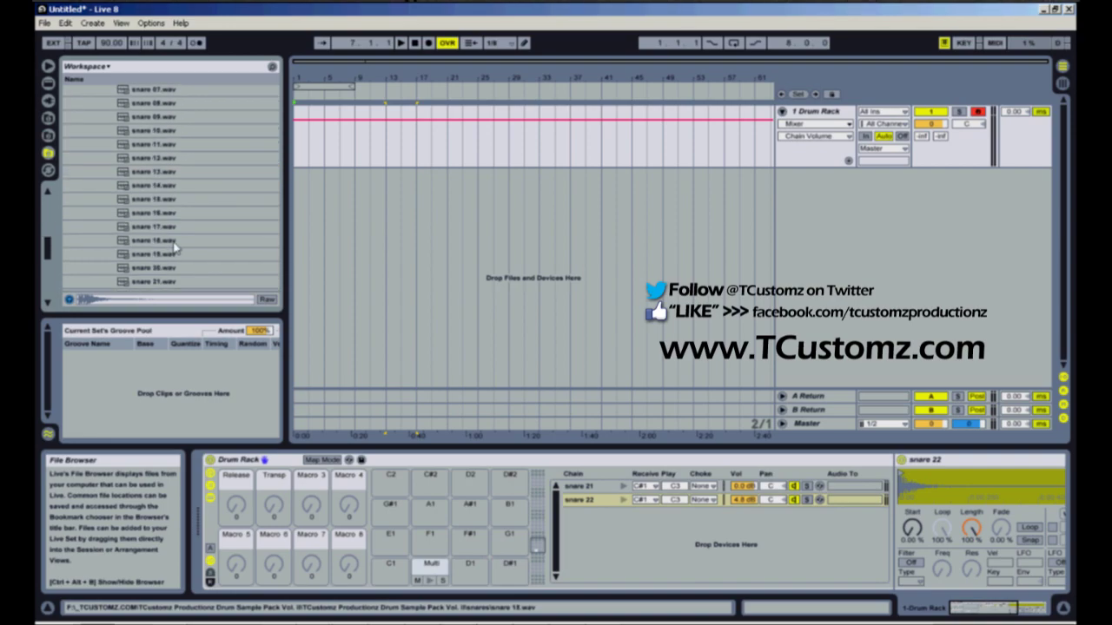
pyautogui.click(151, 229)
pyautogui.moveTo(151, 230); pyautogui.dragTo(469, 564)
pyautogui.click(153, 253)
pyautogui.moveTo(153, 254); pyautogui.dragTo(502, 571)
# Set snare 19 to receive D1, audition the D1 Multi pad, and lower snare 19's volume.
pyautogui.click(657, 531)
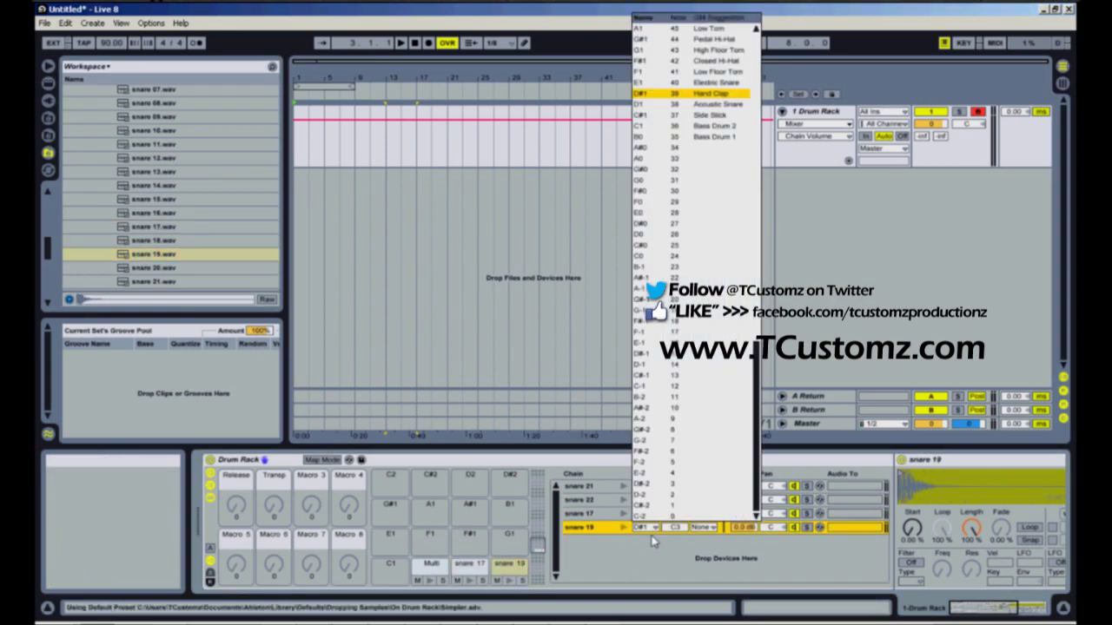
pyautogui.press('Down')
pyautogui.press('Return')
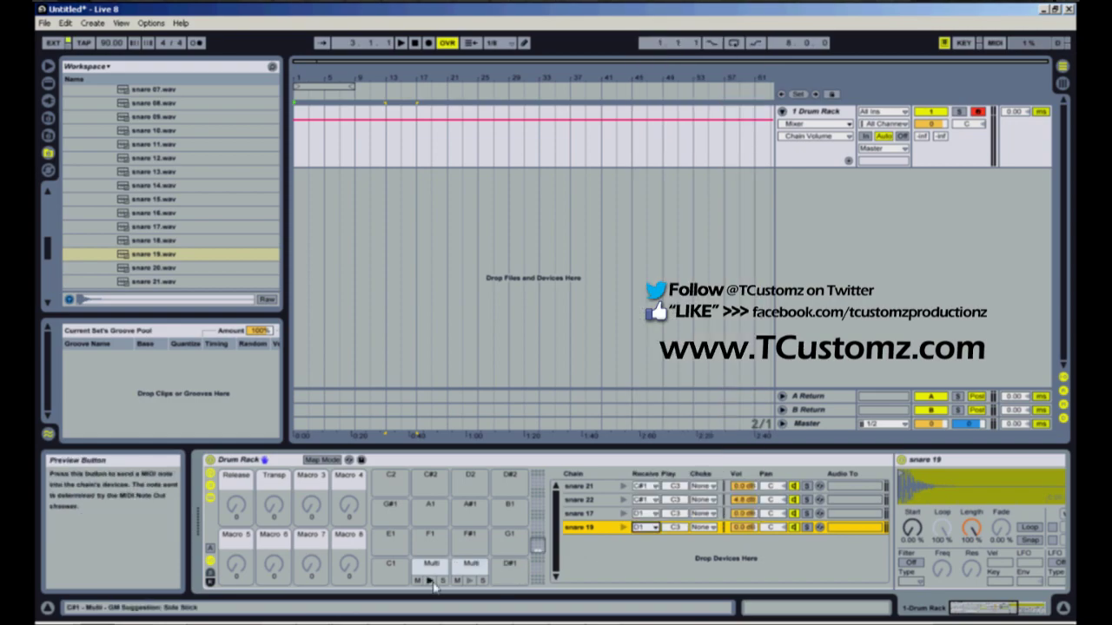
pyautogui.click(469, 581)
pyautogui.click(470, 582)
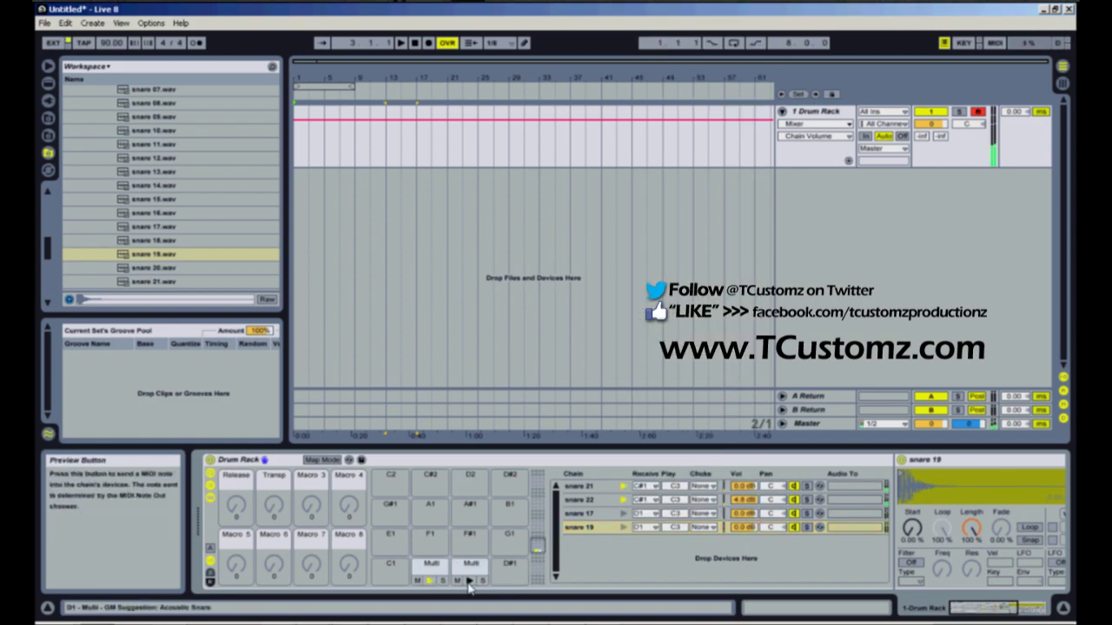
pyautogui.click(470, 582)
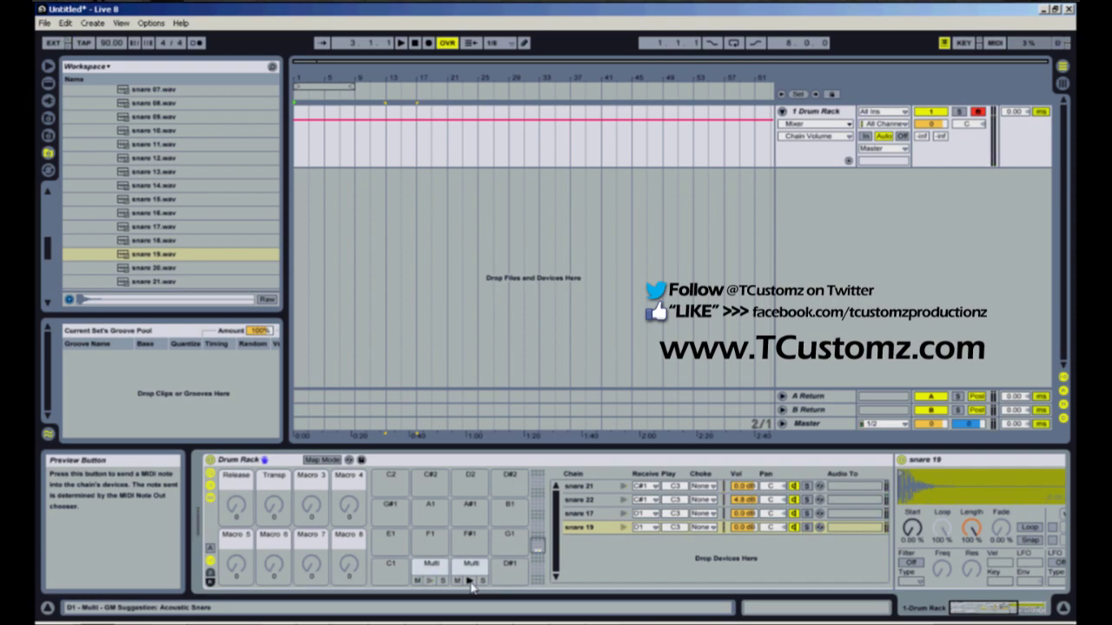
pyautogui.moveTo(751, 533); pyautogui.dragTo(751, 547)
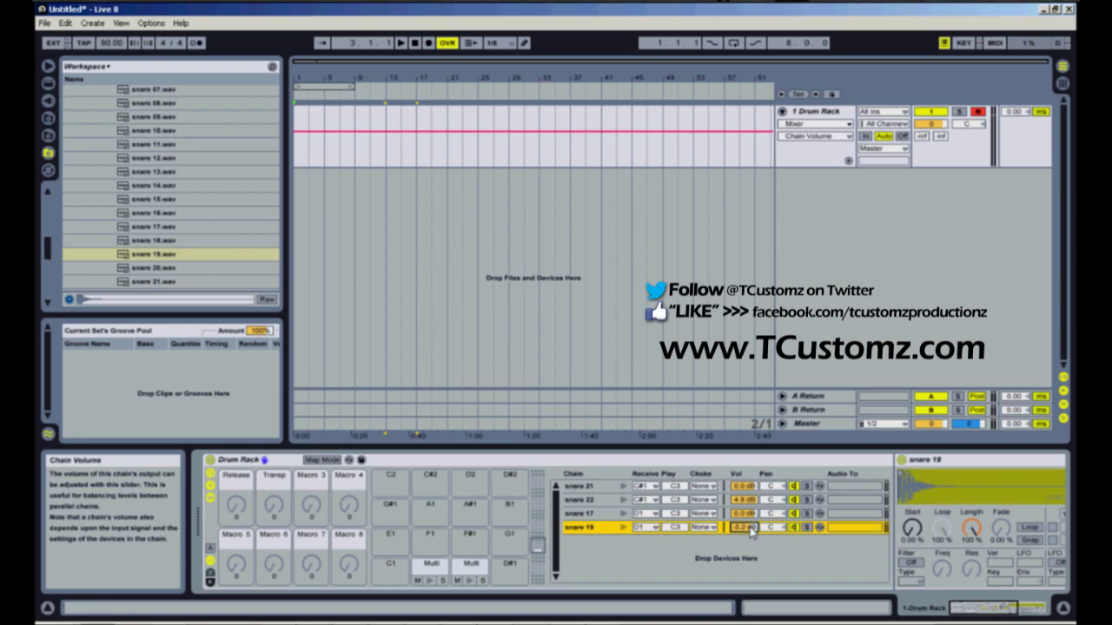